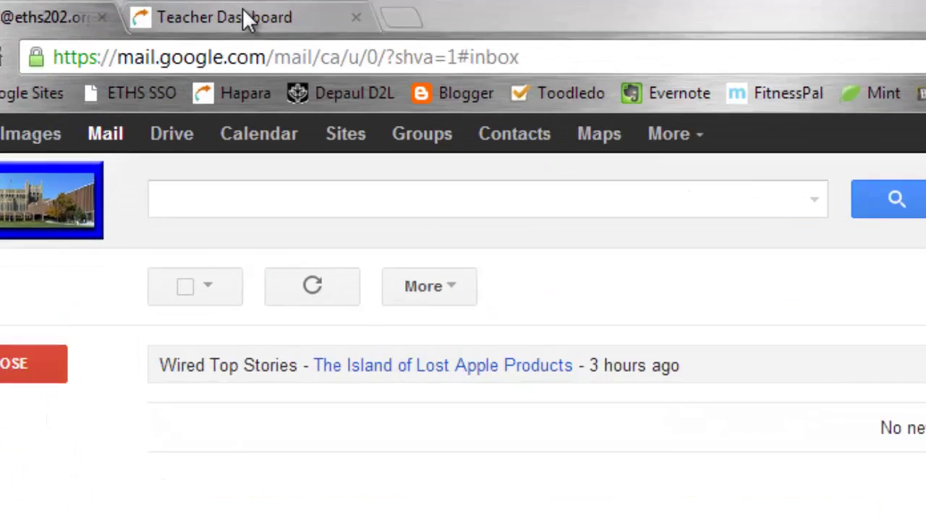
click(216, 7)
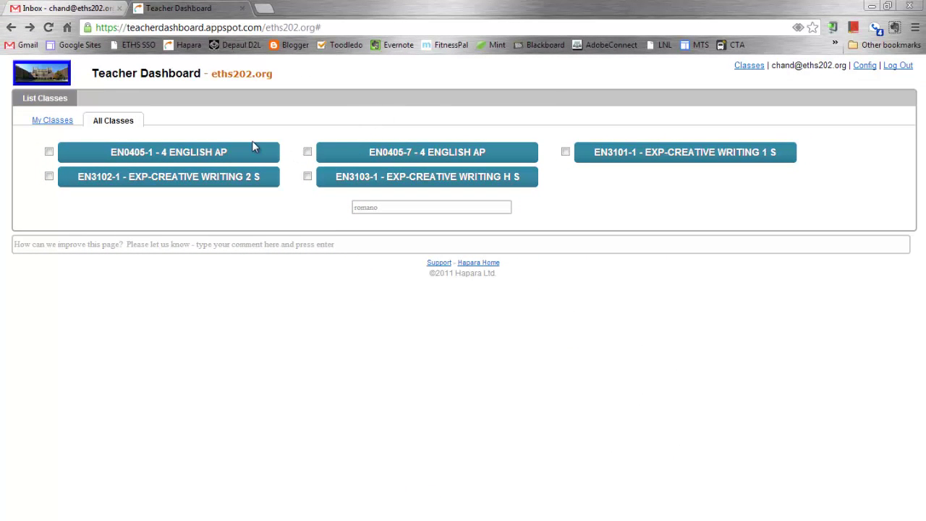
Step: Open the EN3103-1 creative writing class, browse the student panels, and view the Nano 2012 document
click(390, 180)
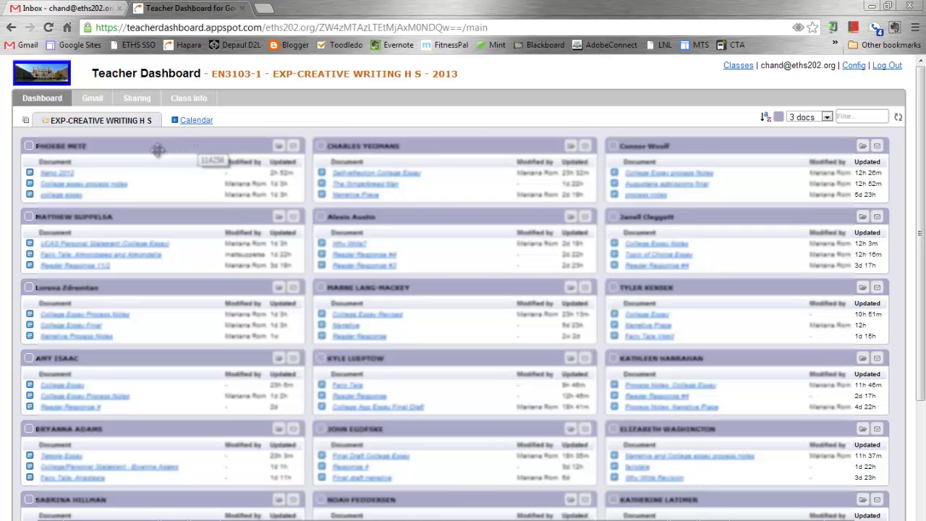
scroll(401, 303, down, 3)
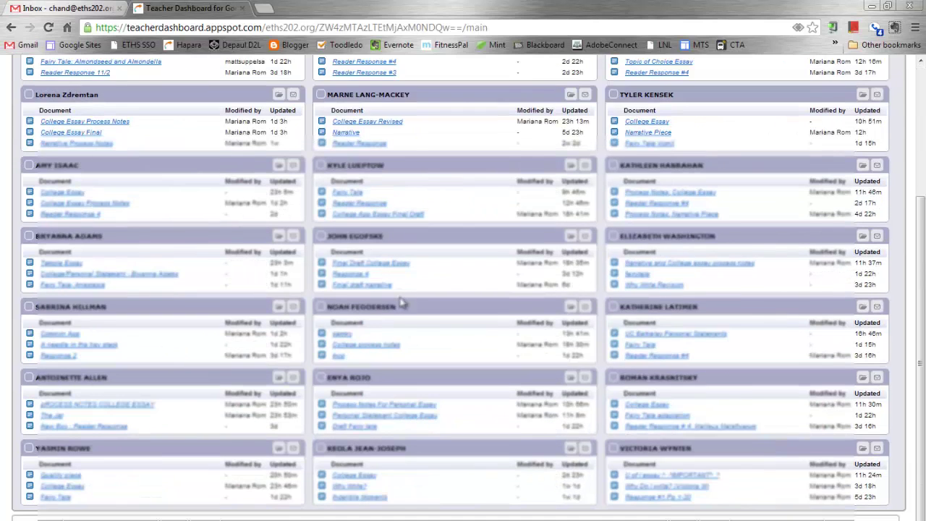
scroll(402, 303, up, 3)
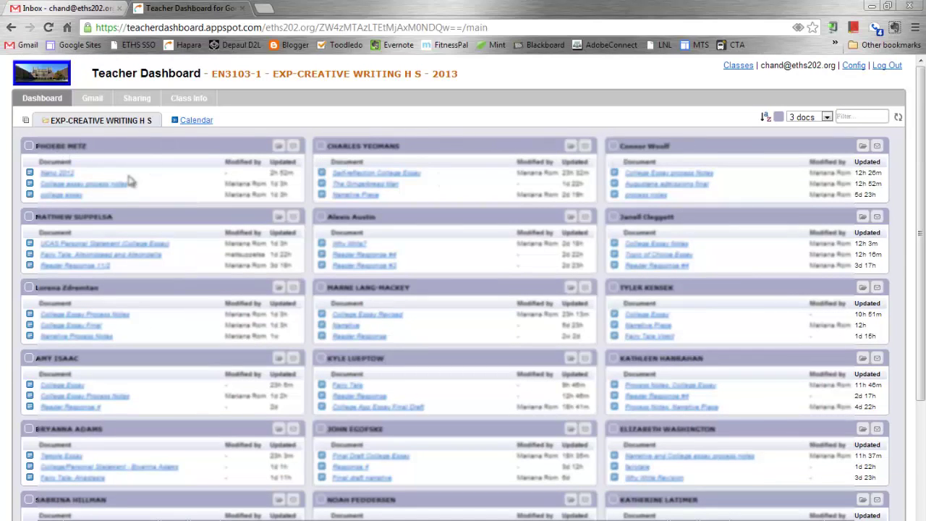
mouse_move(64, 177)
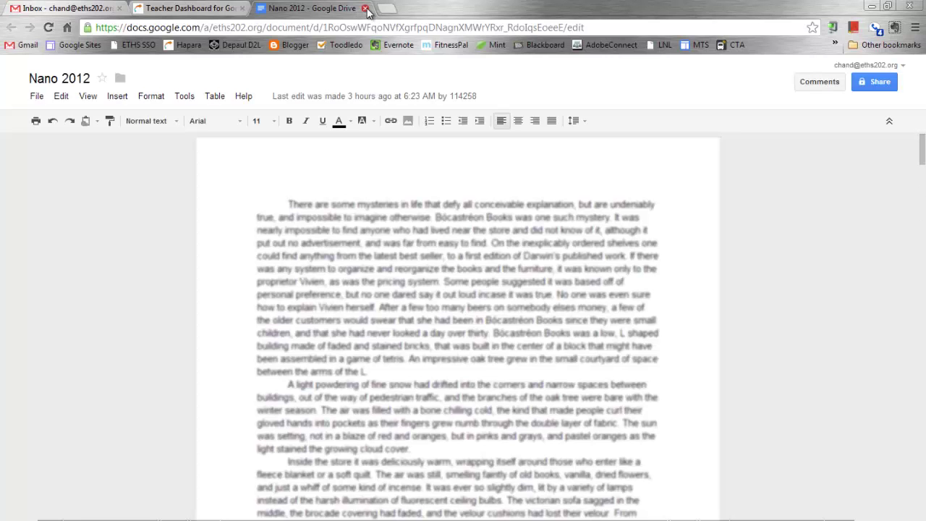
Step: Close the Nano 2012 document and show the class calendar for November 2012
click(365, 9)
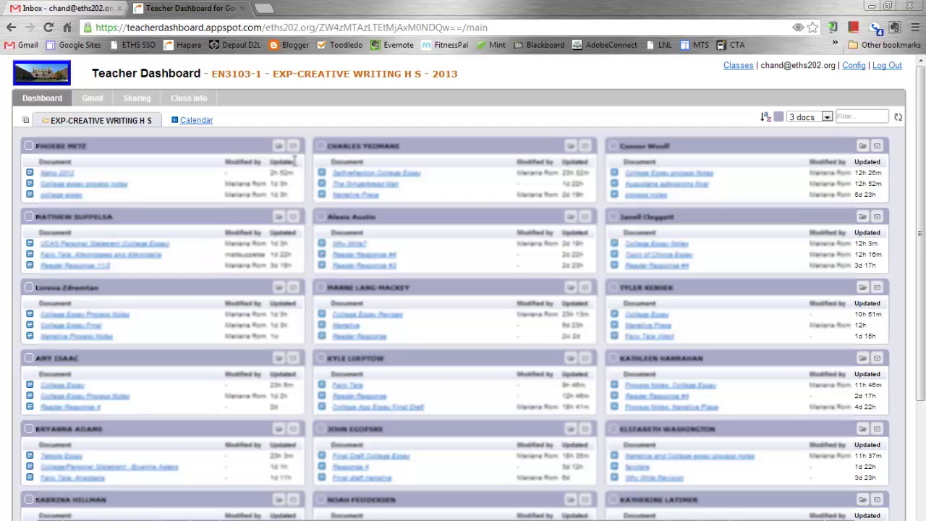
click(193, 122)
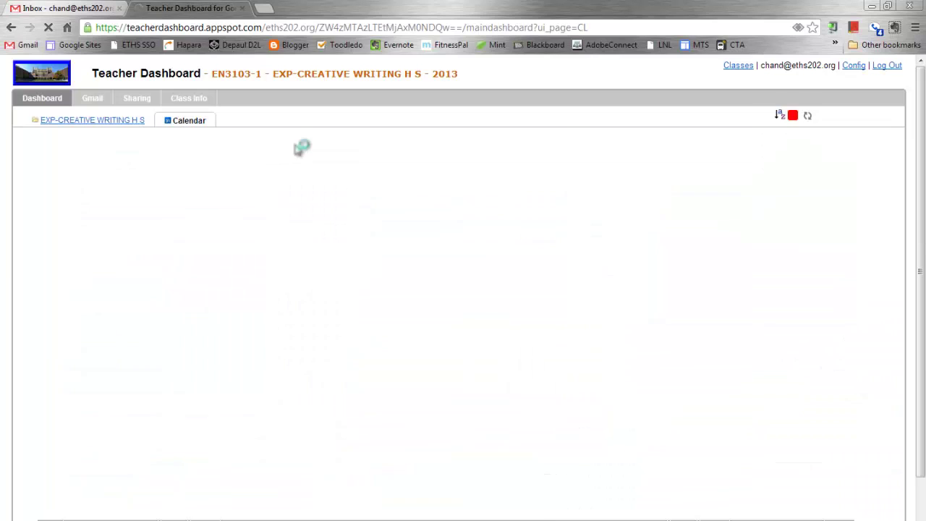
Step: Return to the student document panels, cancelling the sort and Class Group Settings dialogs unchanged
click(109, 121)
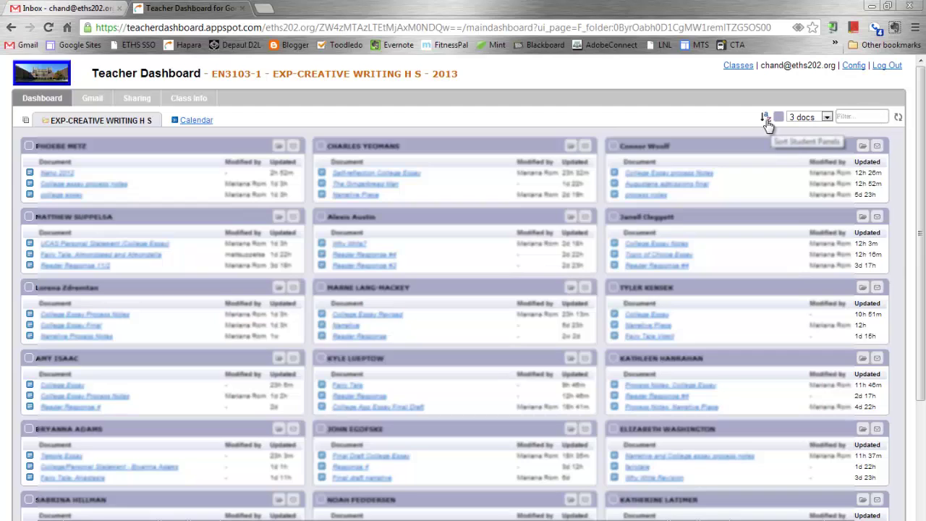
click(766, 117)
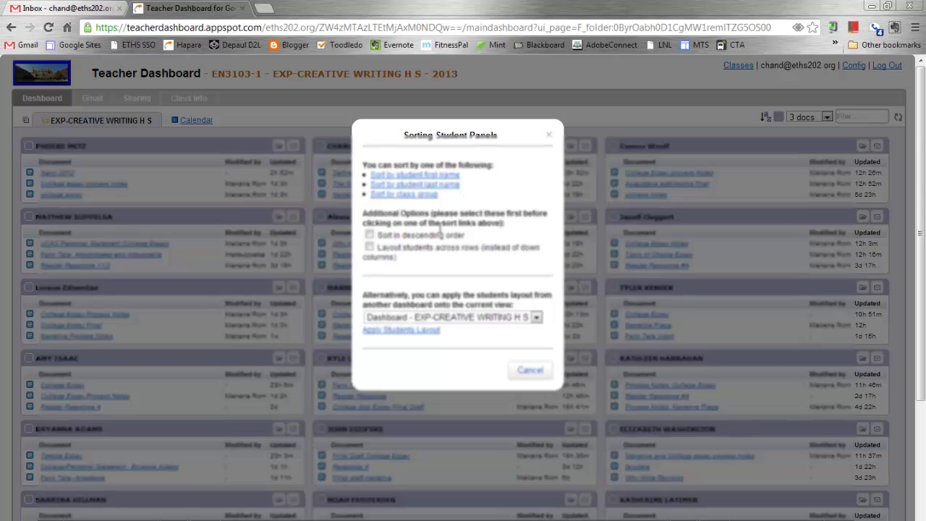
click(528, 372)
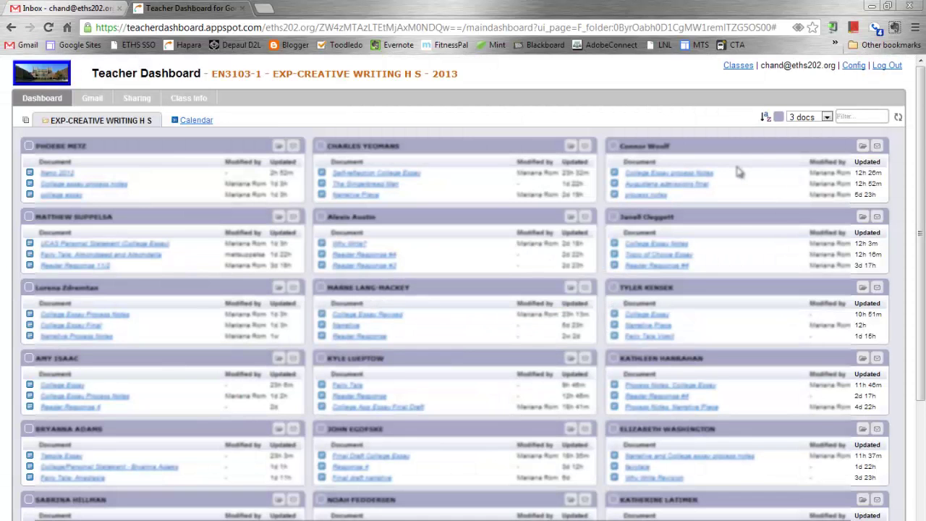
click(781, 117)
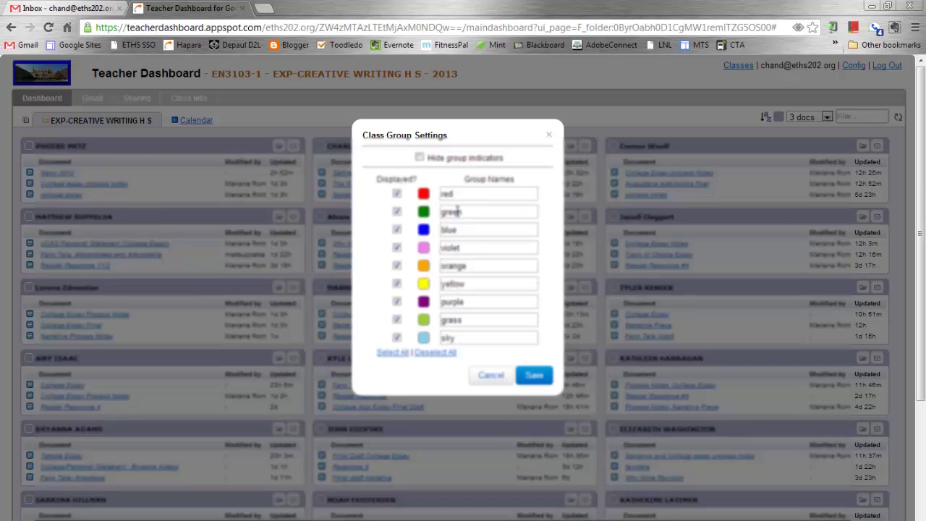
click(490, 376)
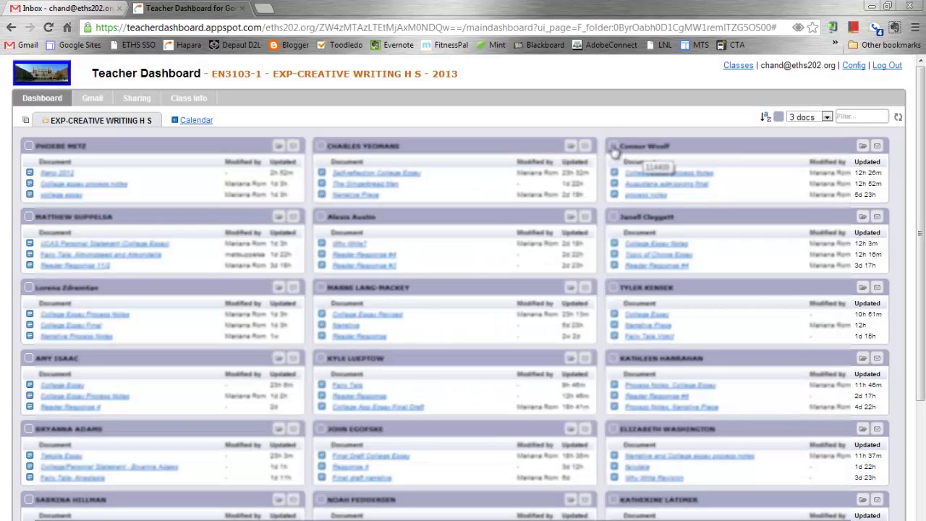
Step: Leave a student's group colour unassigned and set the panels to show 5 docs each
click(613, 147)
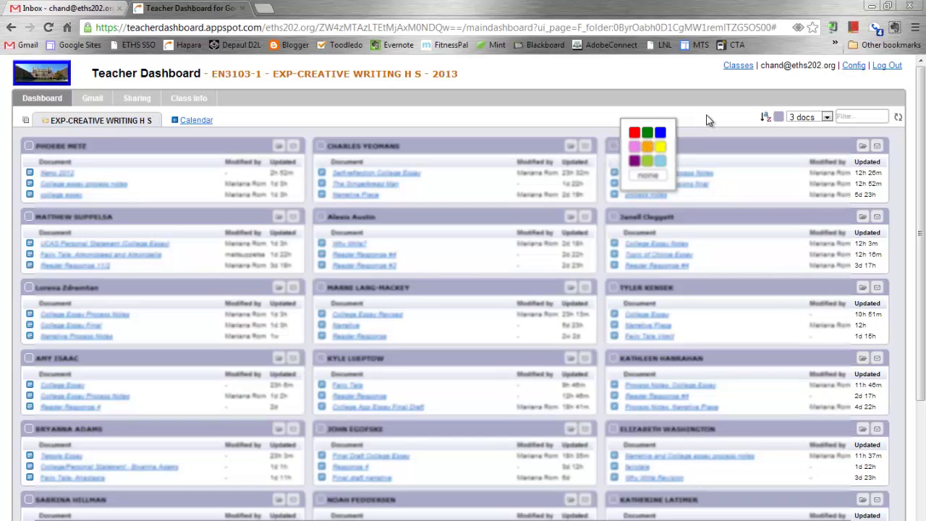
click(672, 182)
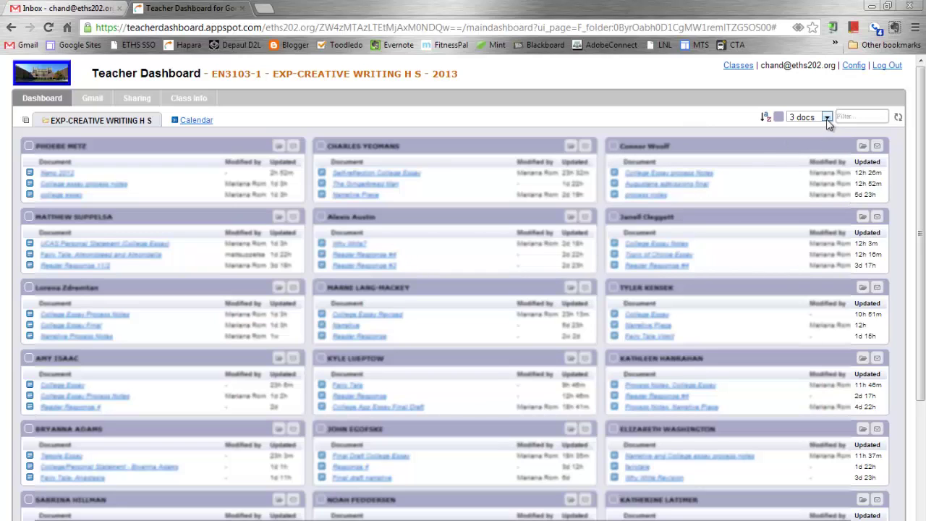
click(827, 118)
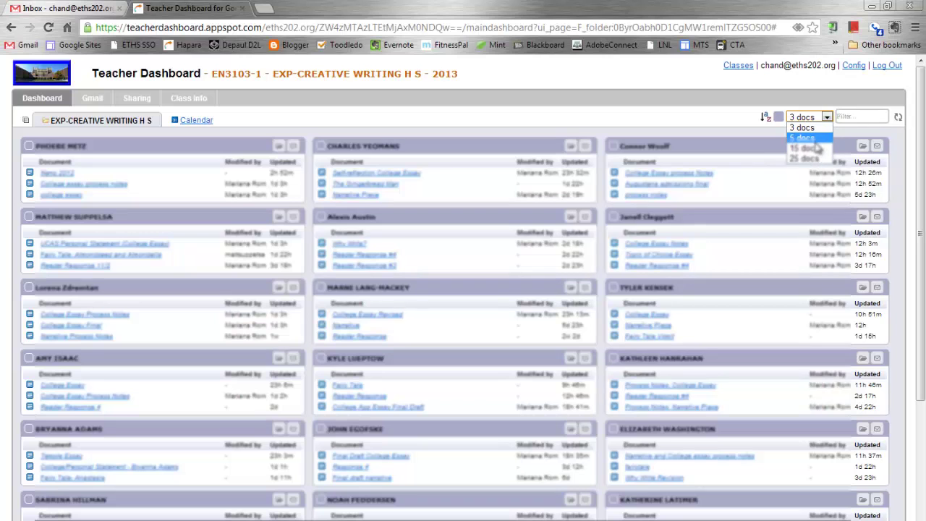
click(816, 139)
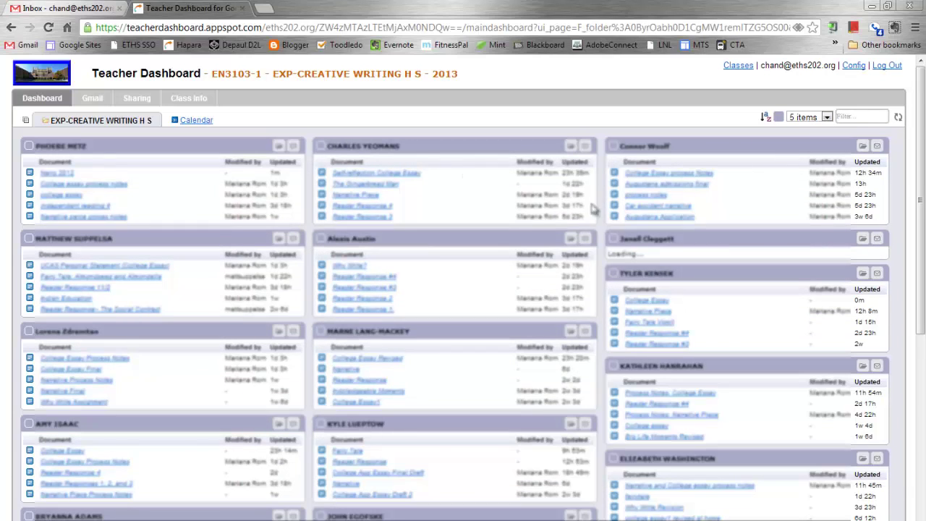
mouse_move(635, 189)
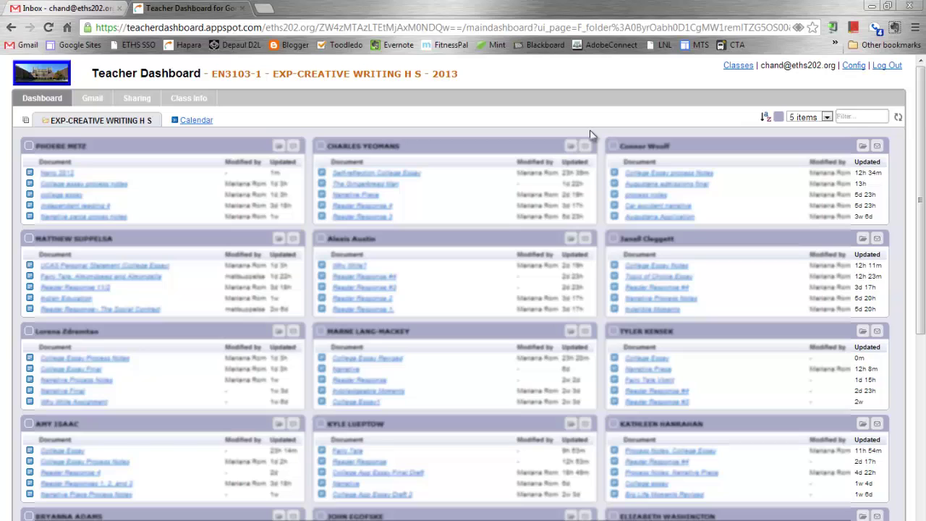
Step: Filter the student panels by the term 'college' to show only college essays
click(855, 116)
key(Return)
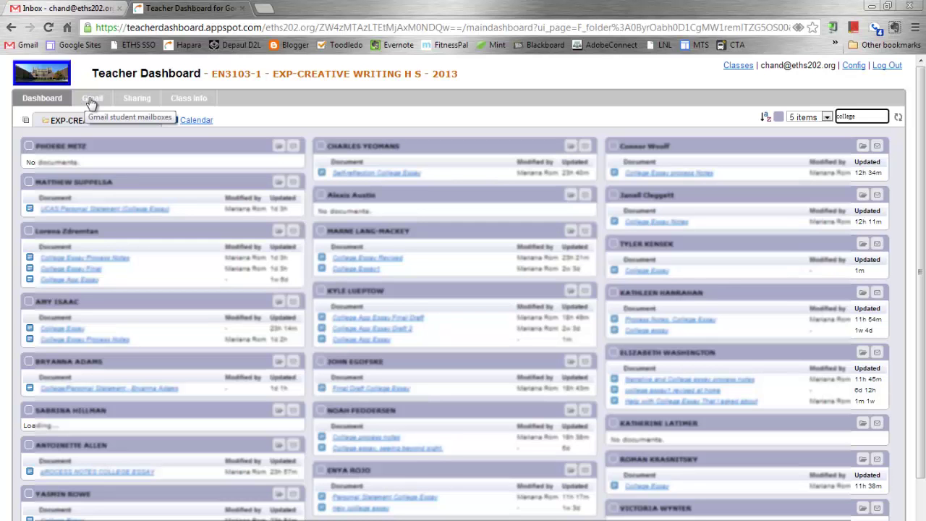
Step: Show the Sharing tab's All Docs list for every student
click(143, 104)
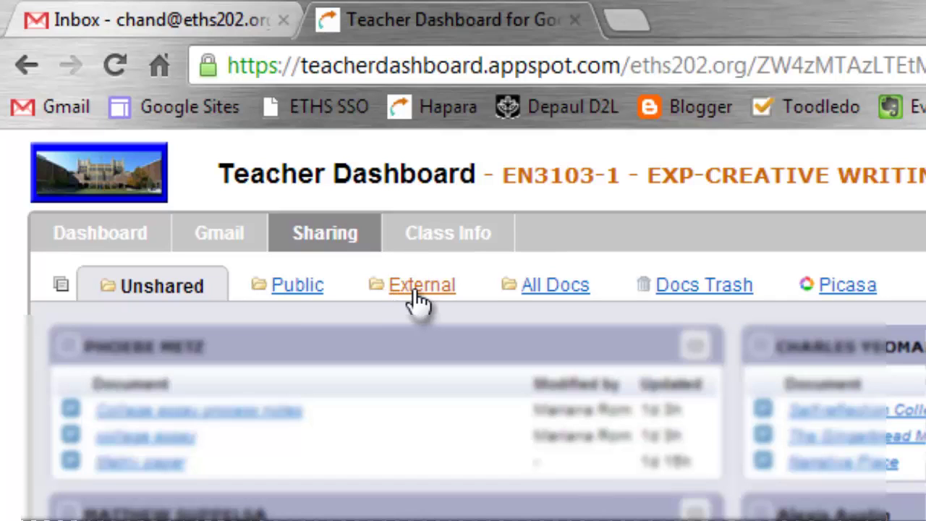
click(564, 296)
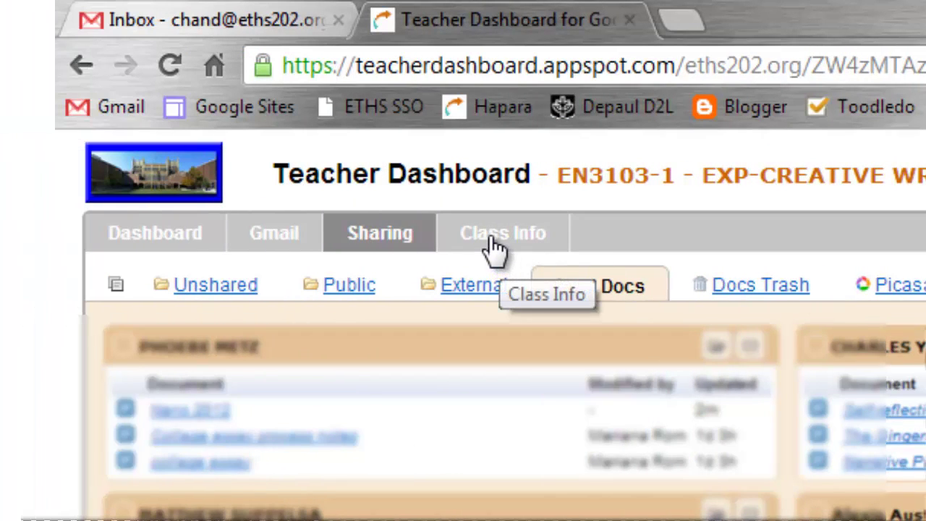
Step: Review the Class Info page's roster, teachers, resources and student email address list
click(494, 244)
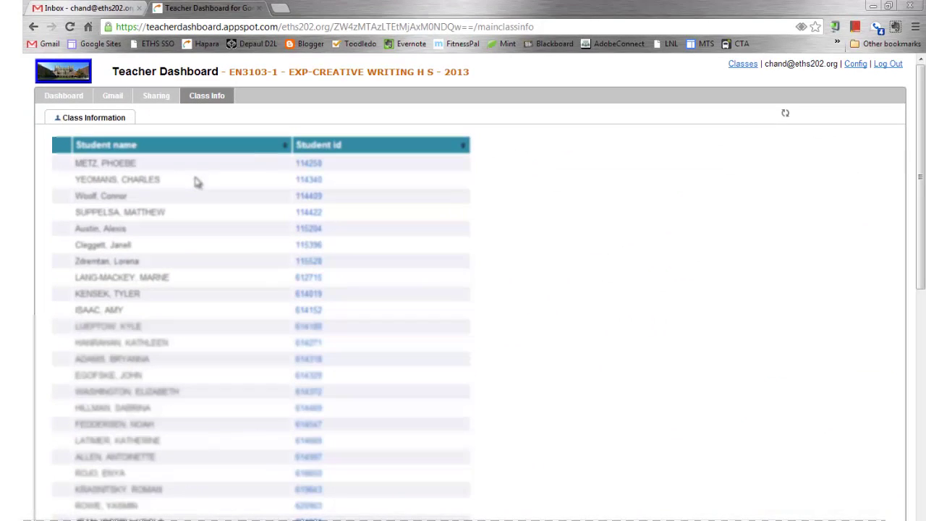
scroll(195, 181, down, 1)
scroll(196, 183, down, 5)
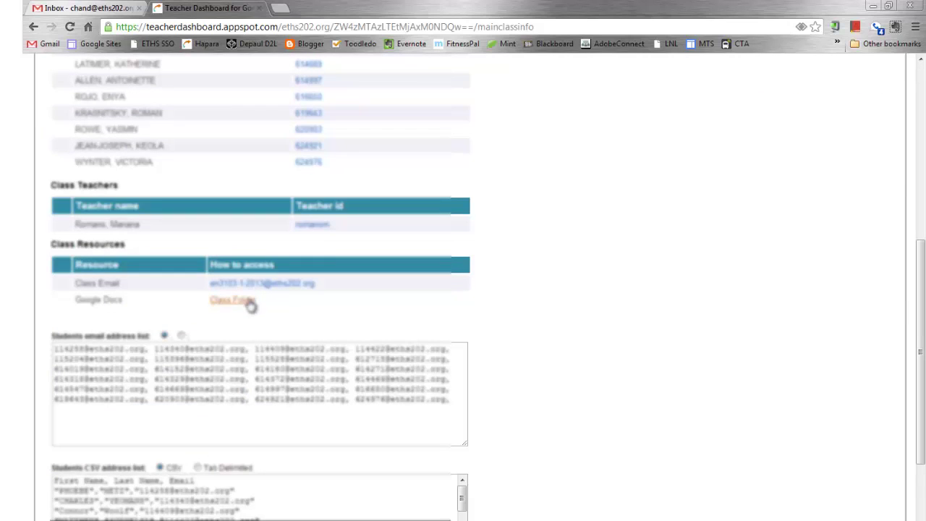
scroll(174, 304, down, 1)
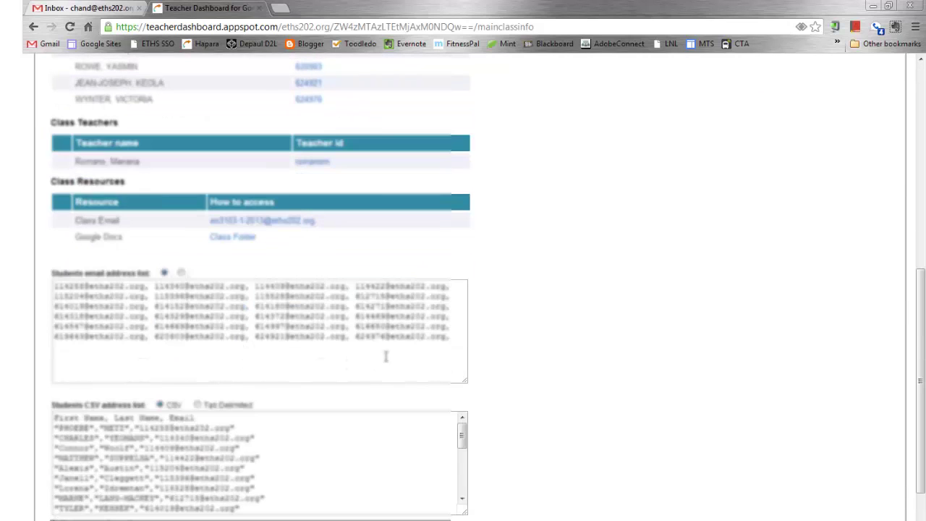
drag(459, 349, 49, 284)
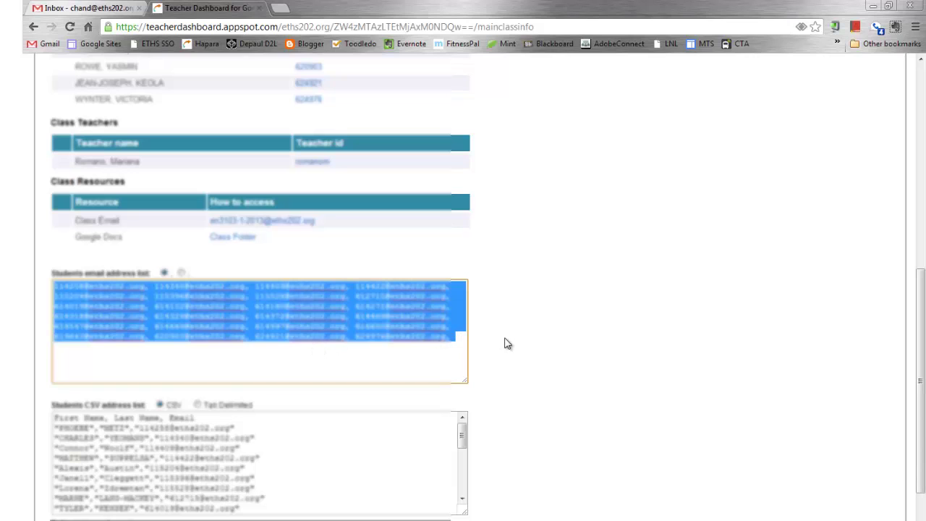
click(410, 370)
scroll(246, 394, down, 3)
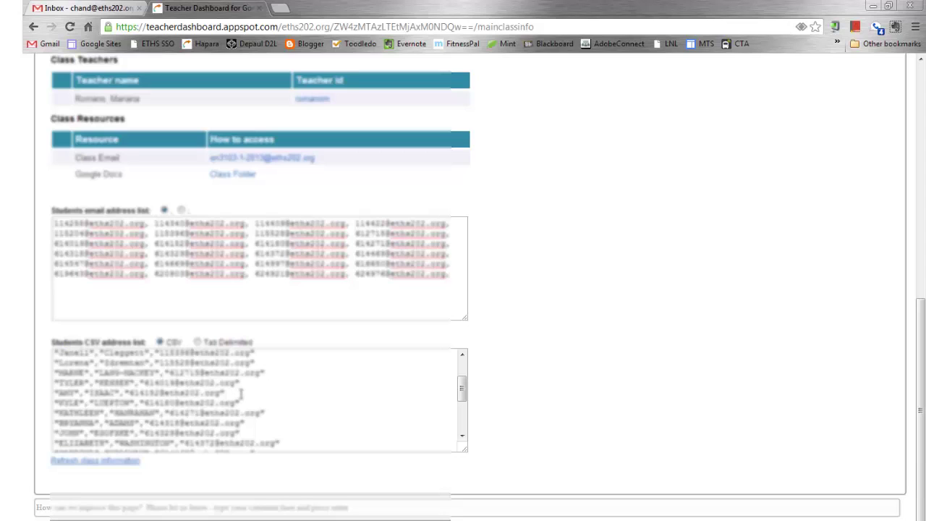
scroll(288, 409, up, 1)
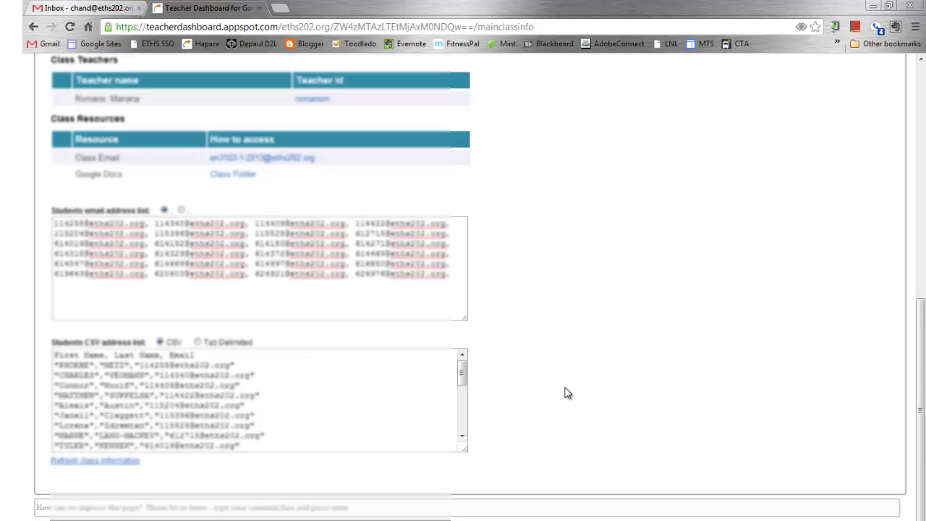
scroll(569, 393, up, 1)
scroll(568, 392, up, 6)
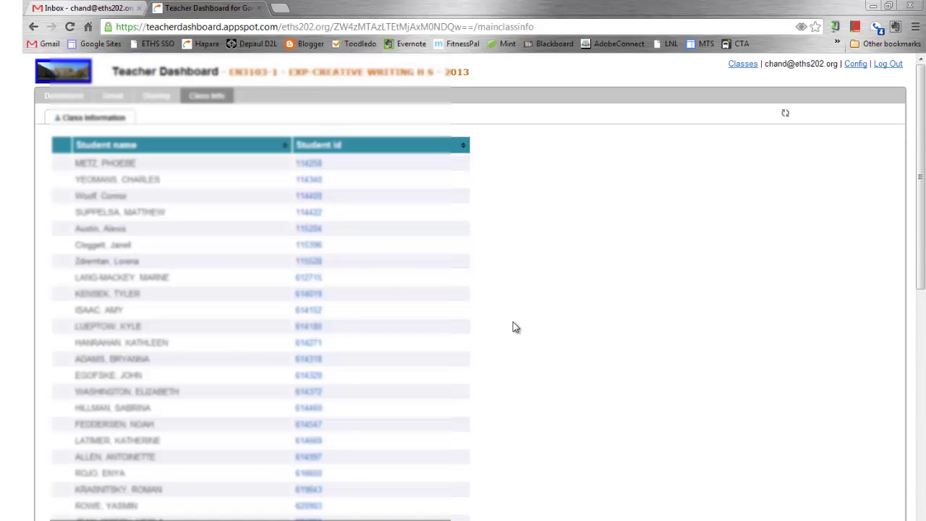
Step: Go back to the Dashboard tab and preview the details of the 'collage essay' document
click(67, 97)
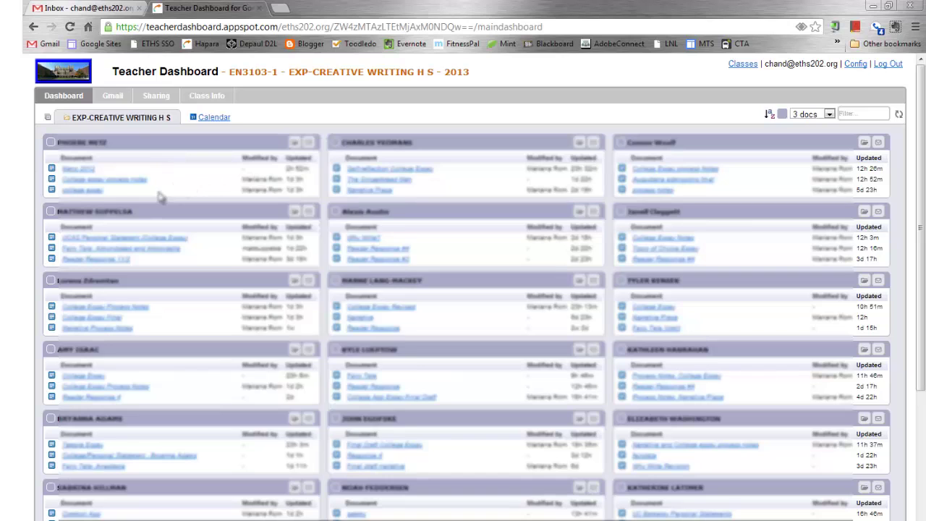
mouse_move(116, 187)
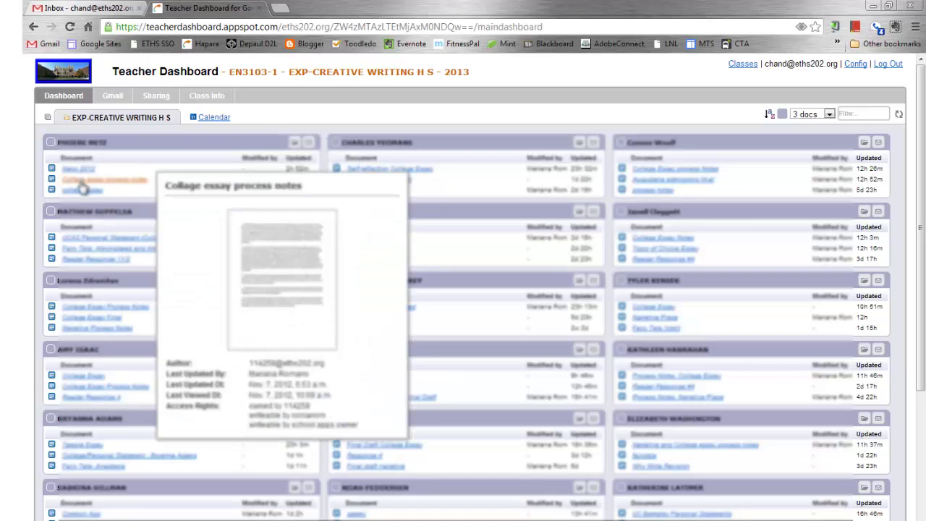
mouse_move(82, 190)
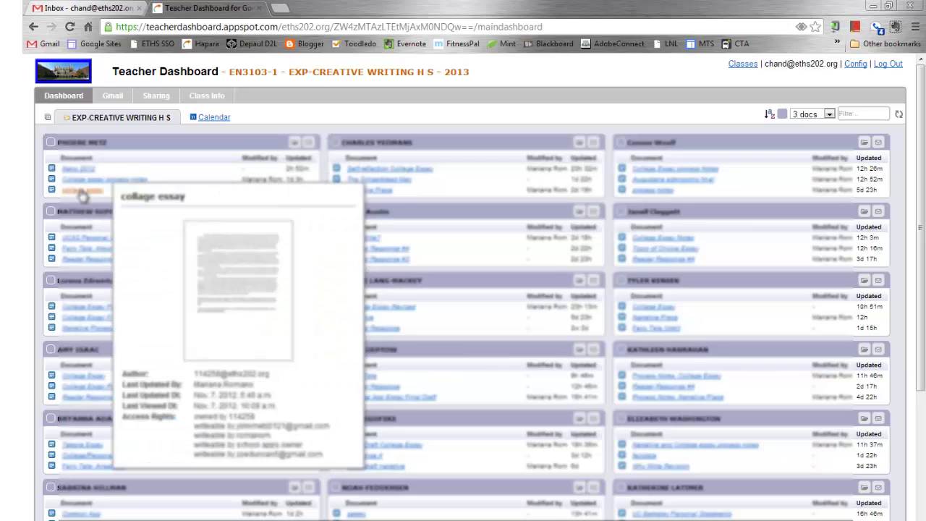